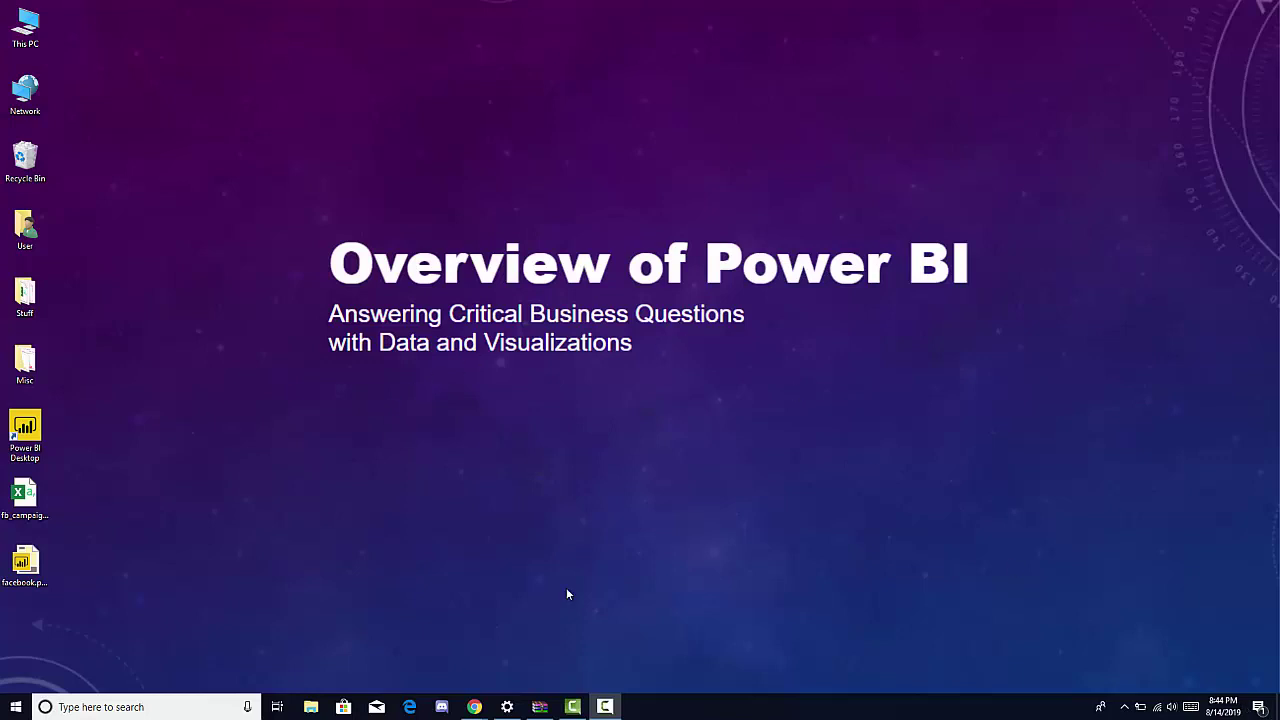
# - Launch Power BI Desktop from its desktop icon and reach the welcome screen
pyautogui.click(18, 426)
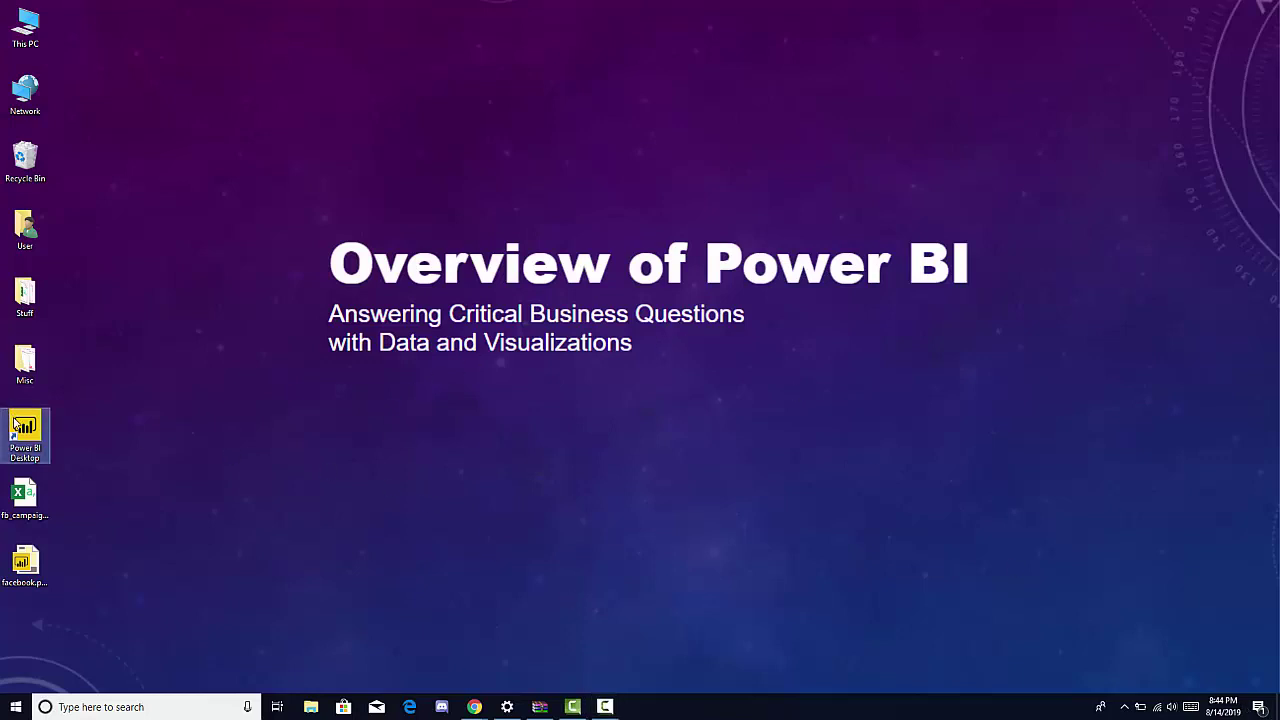
pyautogui.doubleClick(18, 426)
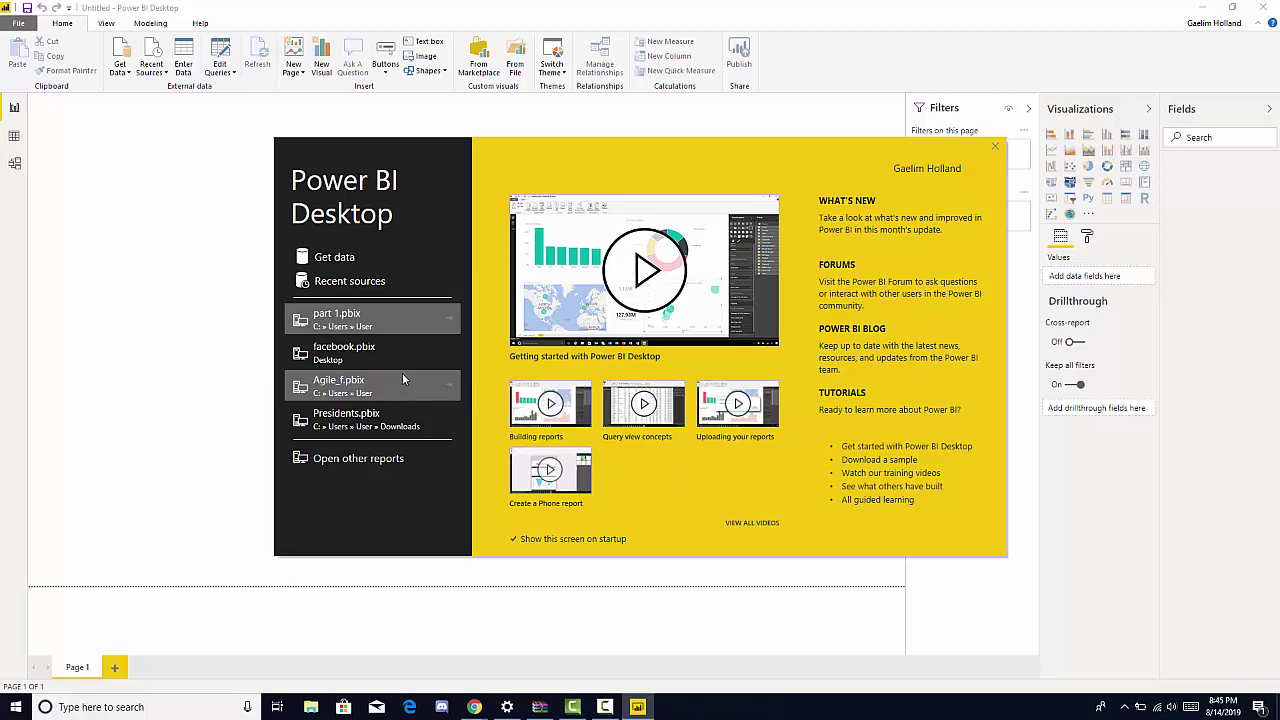
# - Start Get data, move the source chooser aside, and pick the Text/CSV connector
pyautogui.click(332, 262)
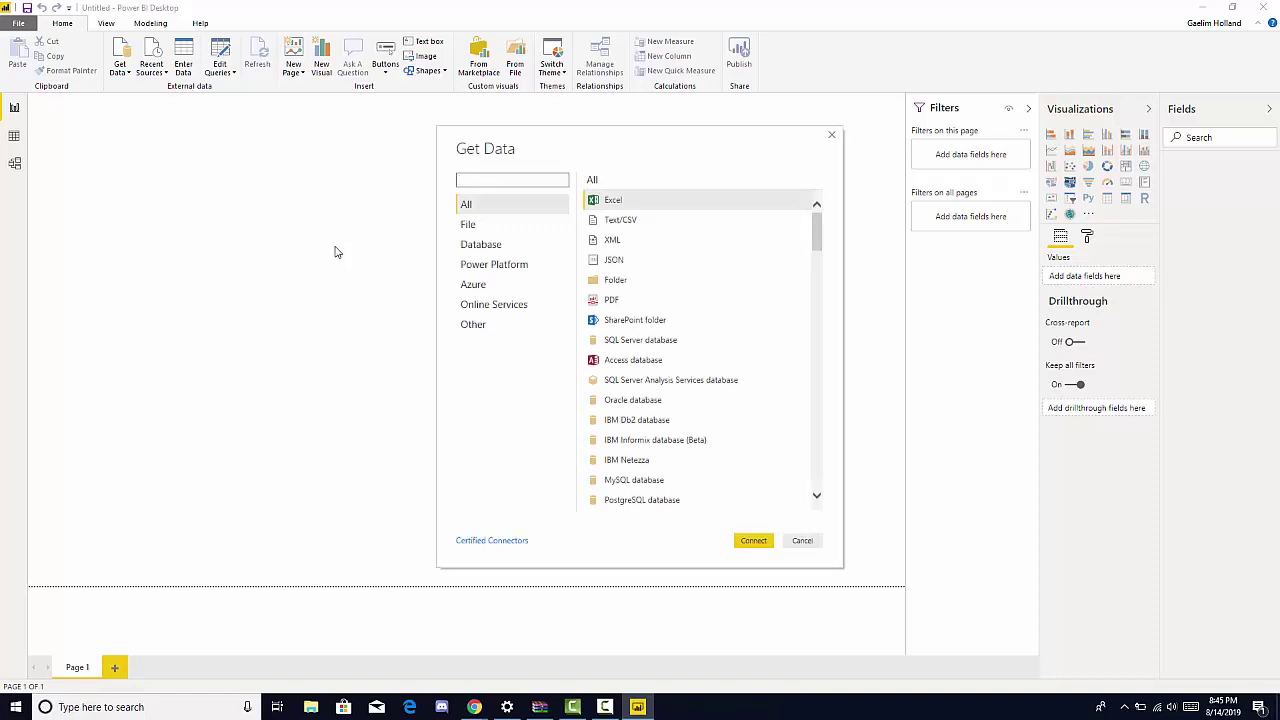
pyautogui.moveTo(616, 147); pyautogui.dragTo(465, 143)
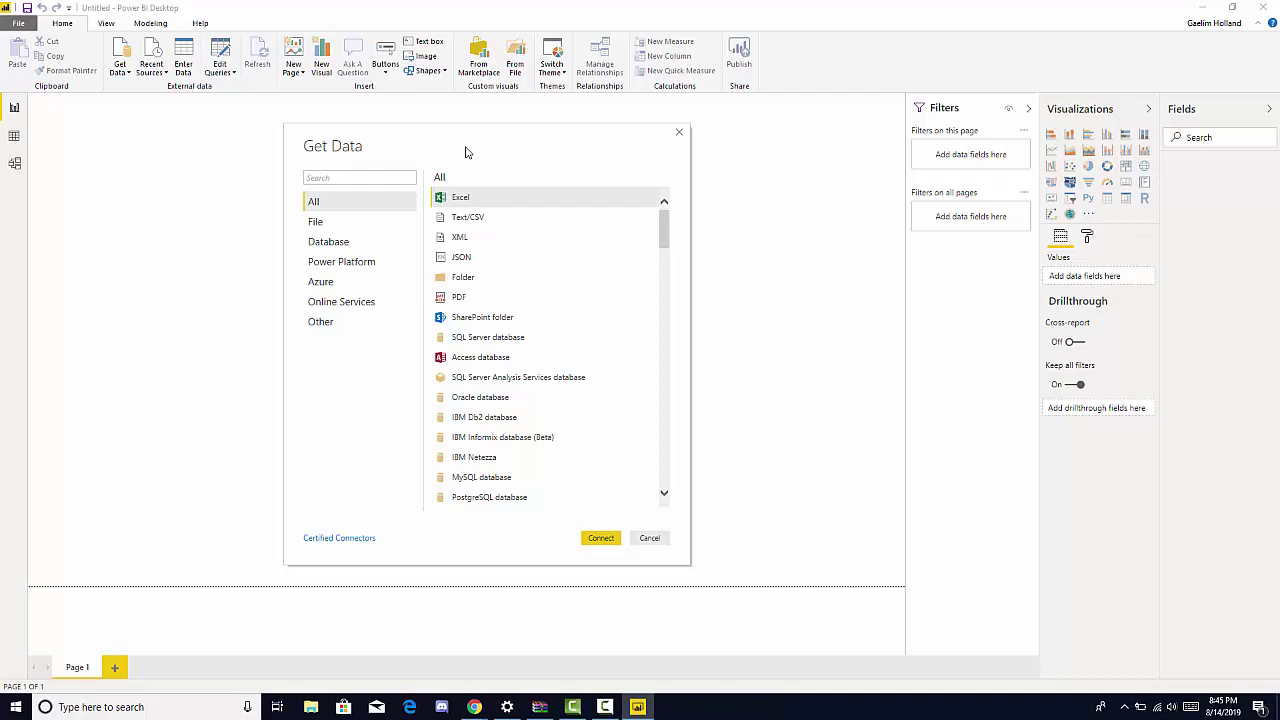
pyautogui.click(474, 227)
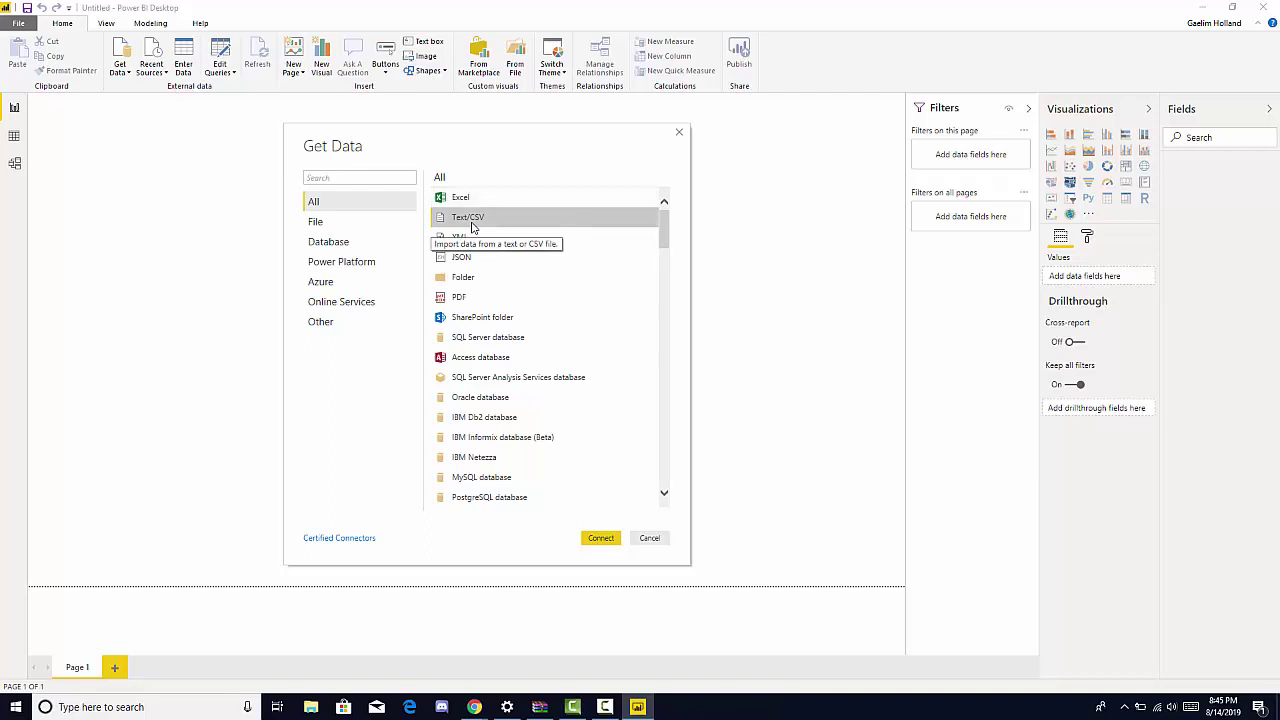
pyautogui.doubleClick(474, 227)
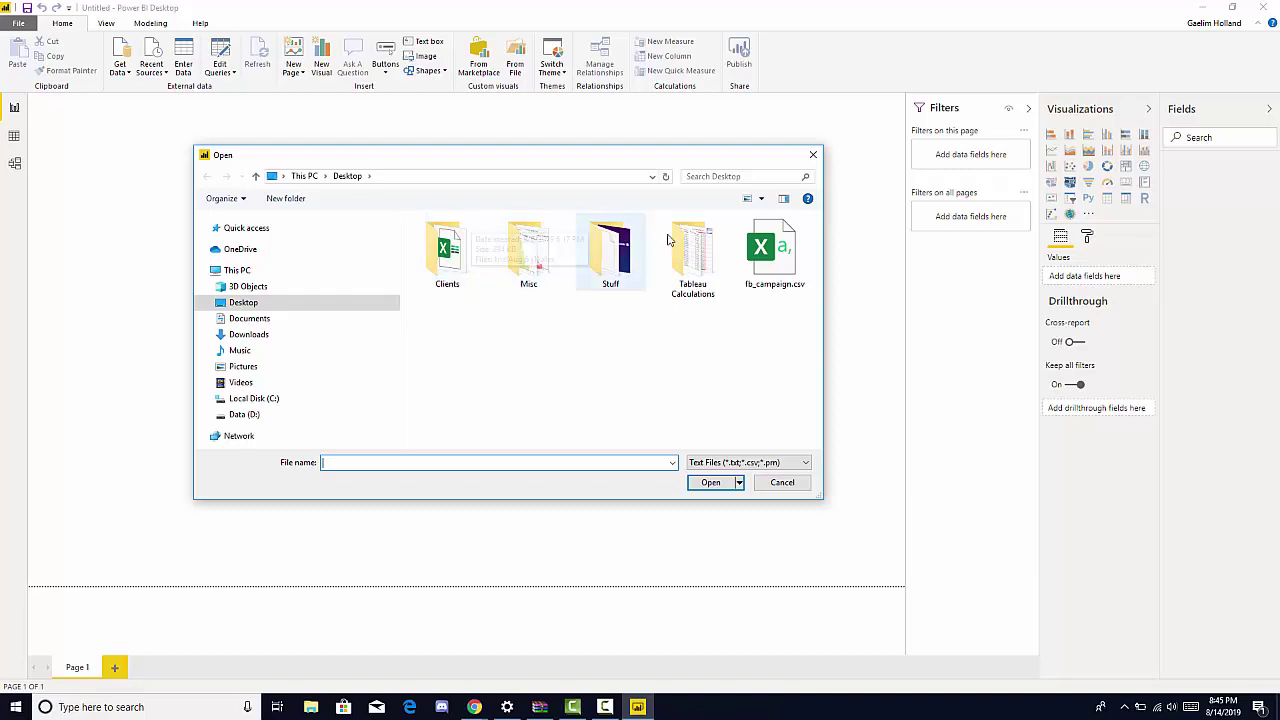
# - Open fb_campaign.csv from the Desktop and scroll its preview table across the columns
pyautogui.click(784, 268)
pyautogui.doubleClick(784, 270)
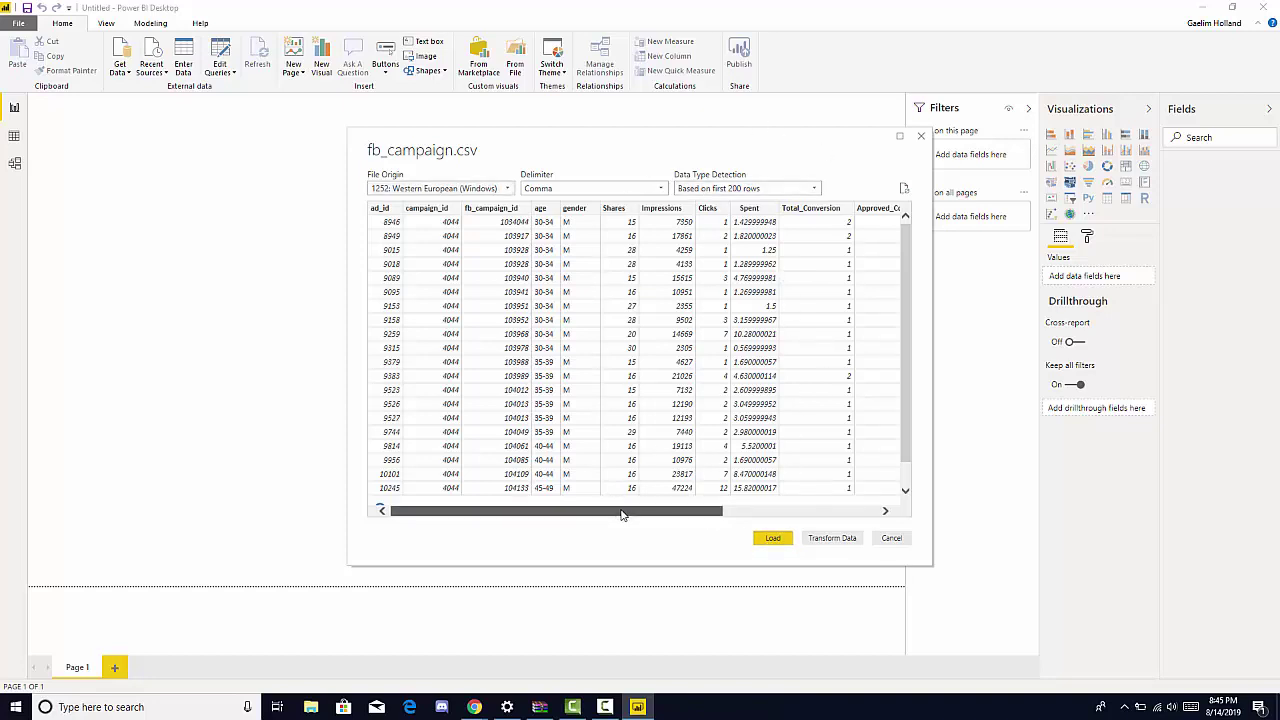
pyautogui.moveTo(621, 514); pyautogui.dragTo(656, 513)
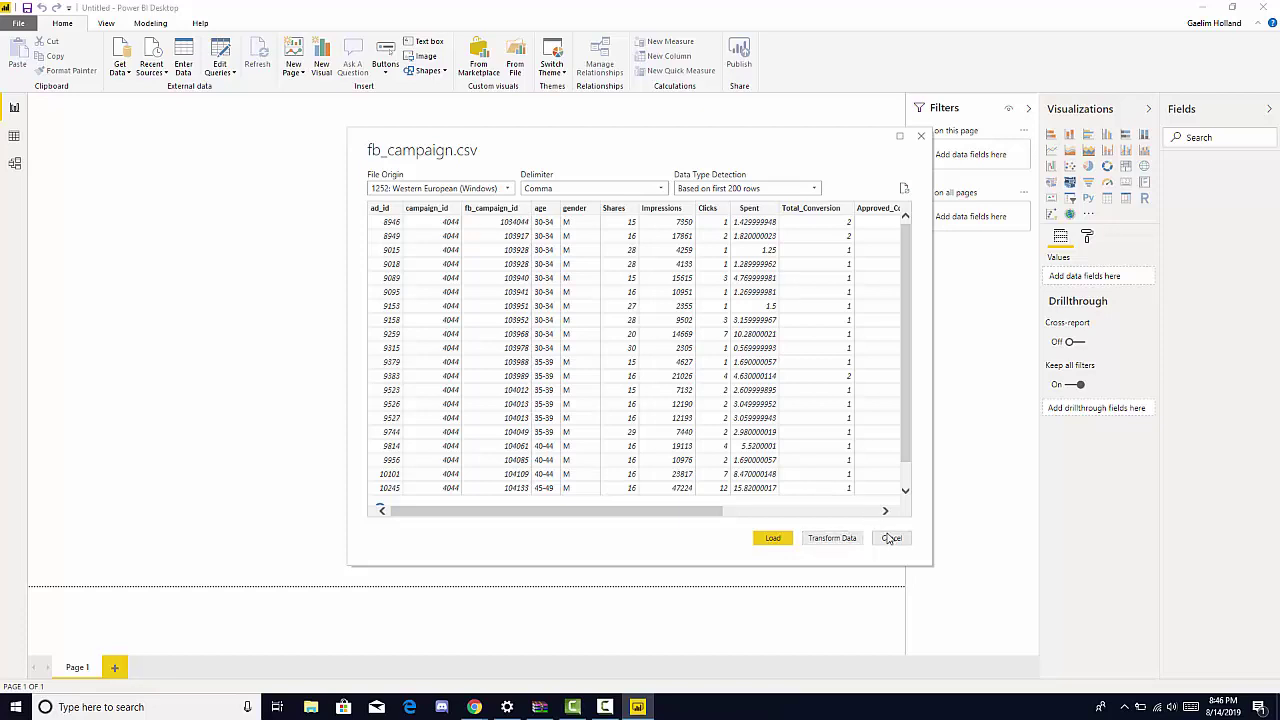
# - Load fb_campaign into Power Query Editor and inspect the ad_id, campaign_id, age, gender and Shares columns
pyautogui.click(831, 539)
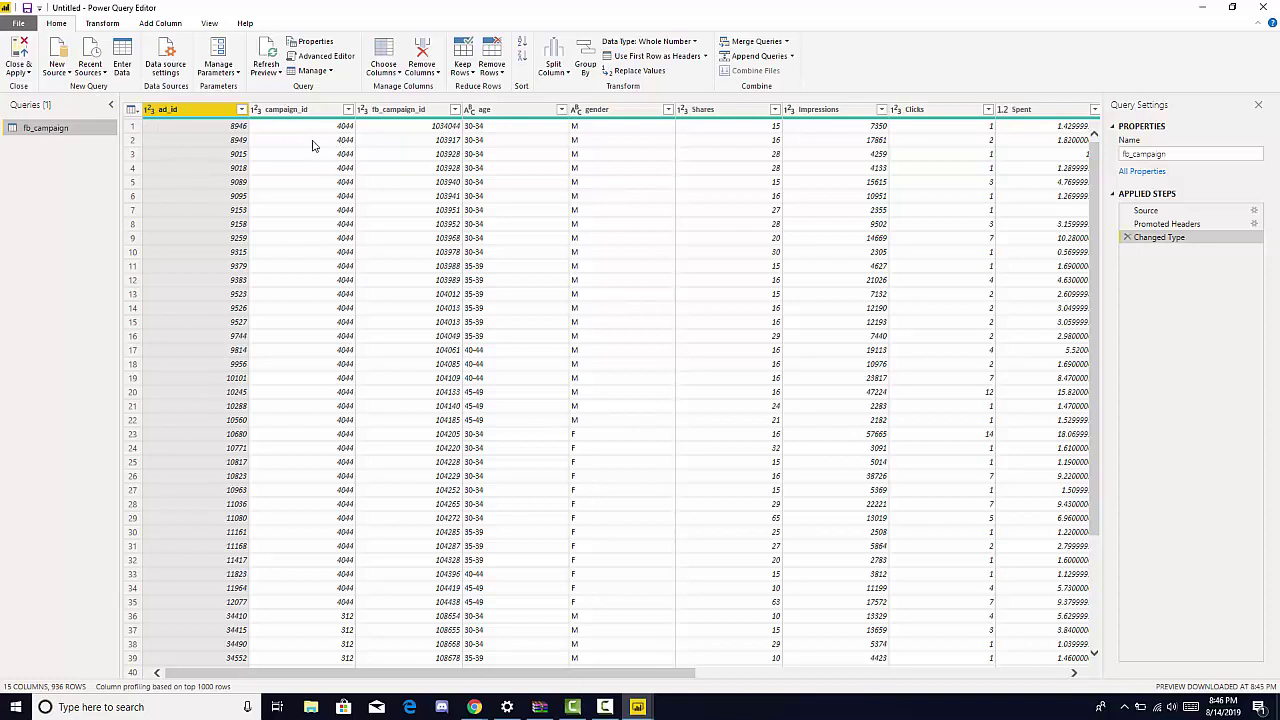
pyautogui.click(283, 109)
pyautogui.click(163, 113)
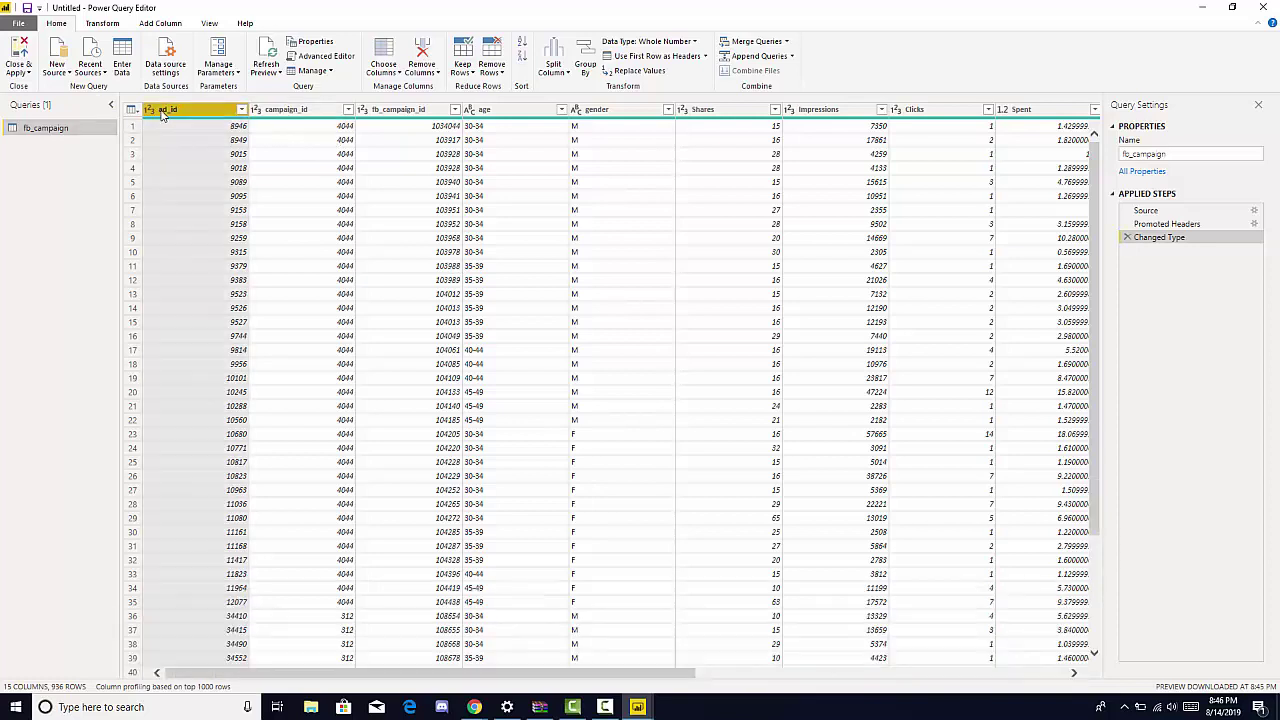
pyautogui.click(293, 116)
pyautogui.click(444, 122)
pyautogui.click(503, 116)
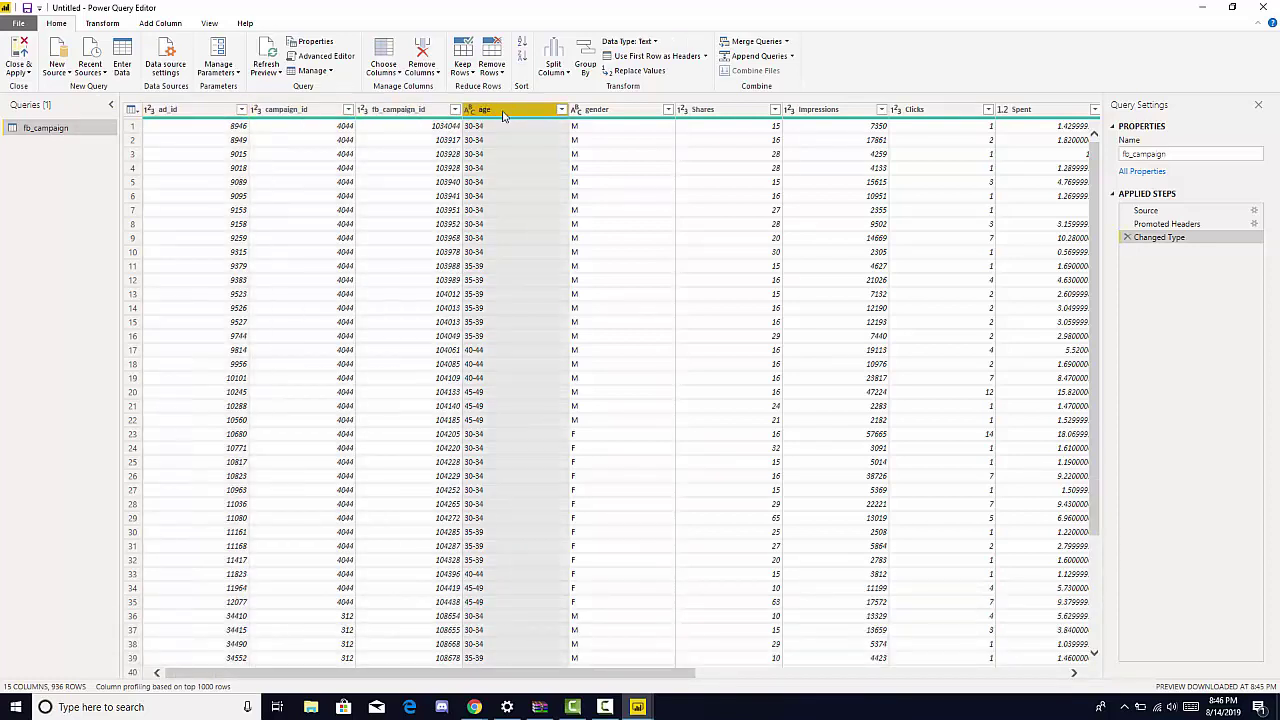
pyautogui.click(615, 112)
pyautogui.click(770, 111)
# - Check the Impressions, Clicks, Spent and campaign_id data types and scroll across the remaining columns
pyautogui.click(790, 110)
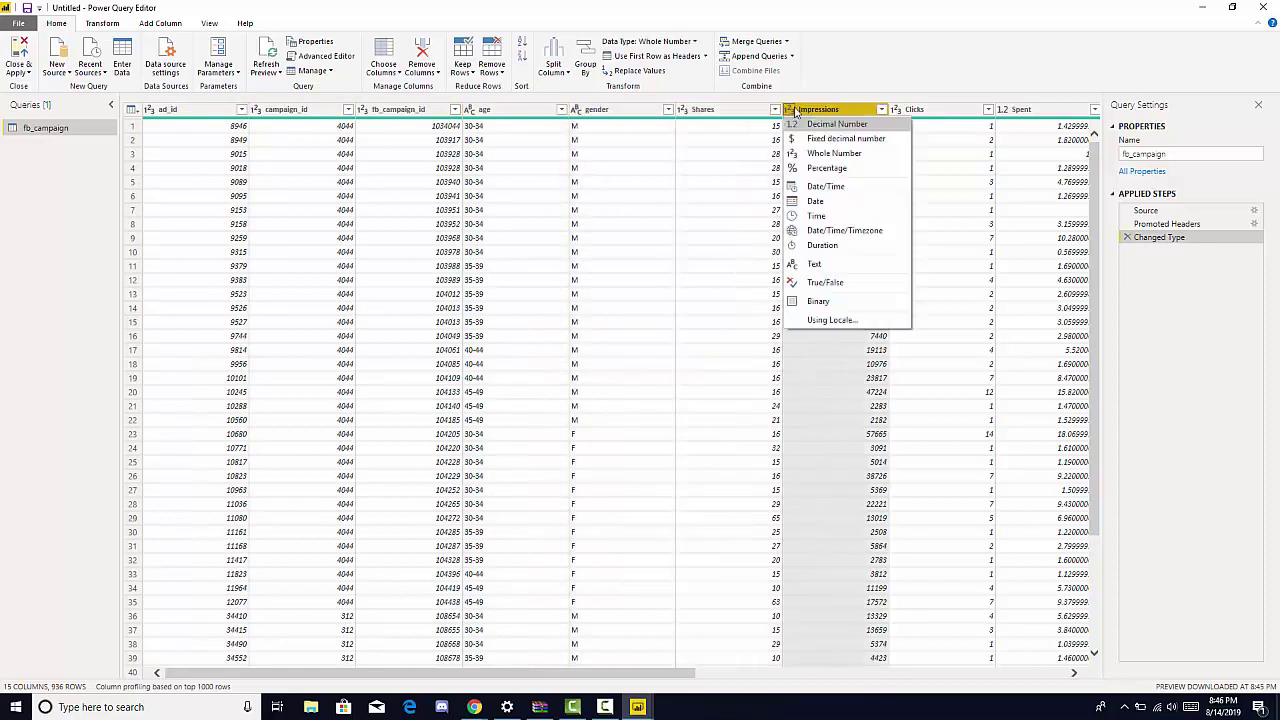
pyautogui.click(940, 111)
pyautogui.click(995, 111)
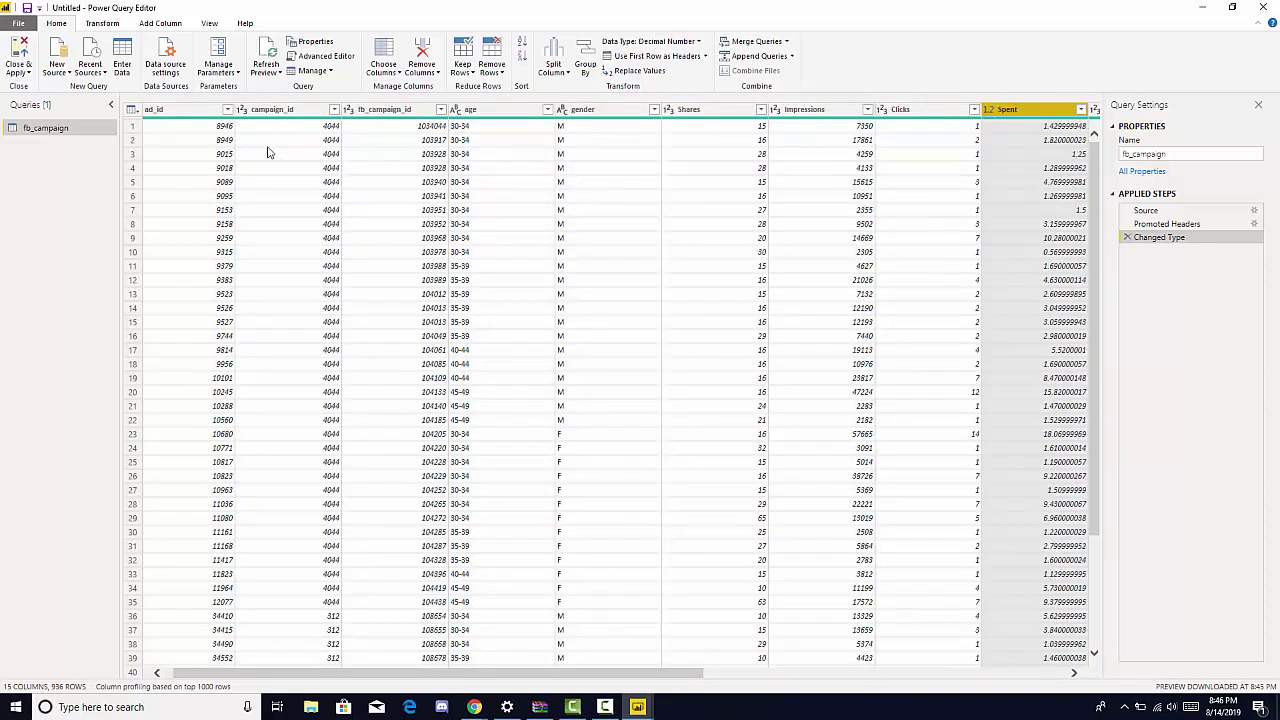
pyautogui.click(250, 110)
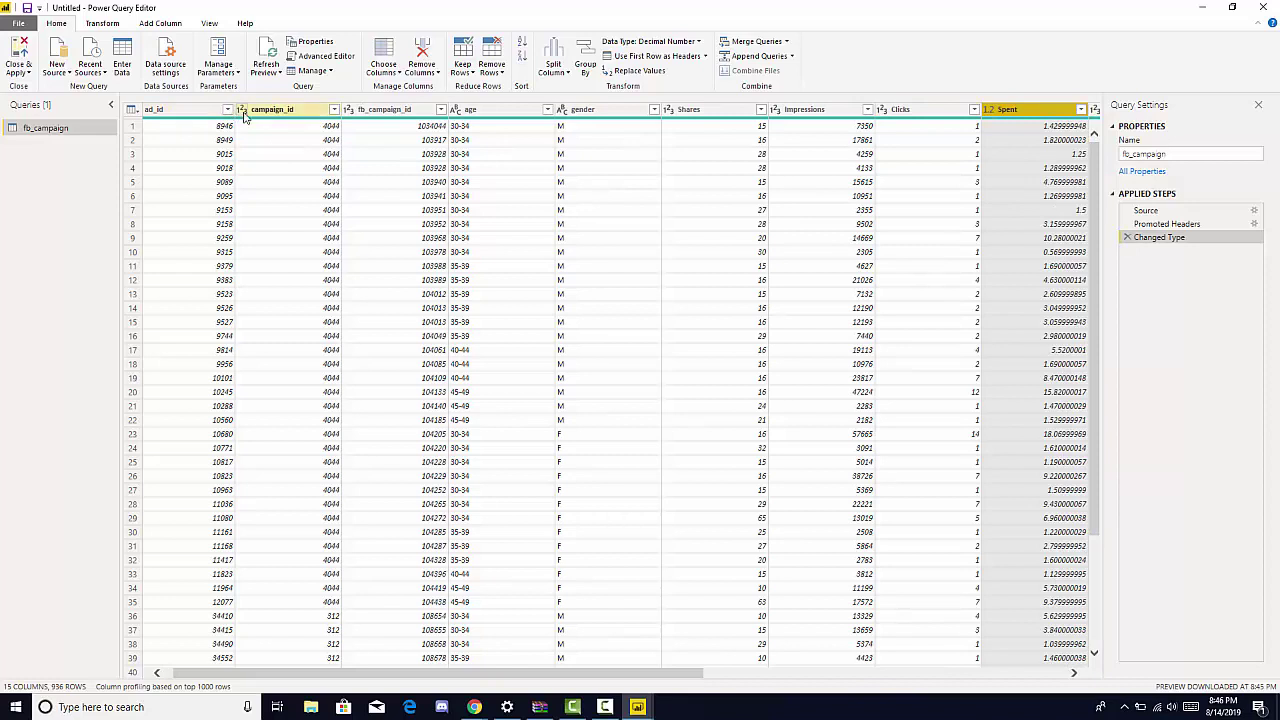
pyautogui.click(243, 110)
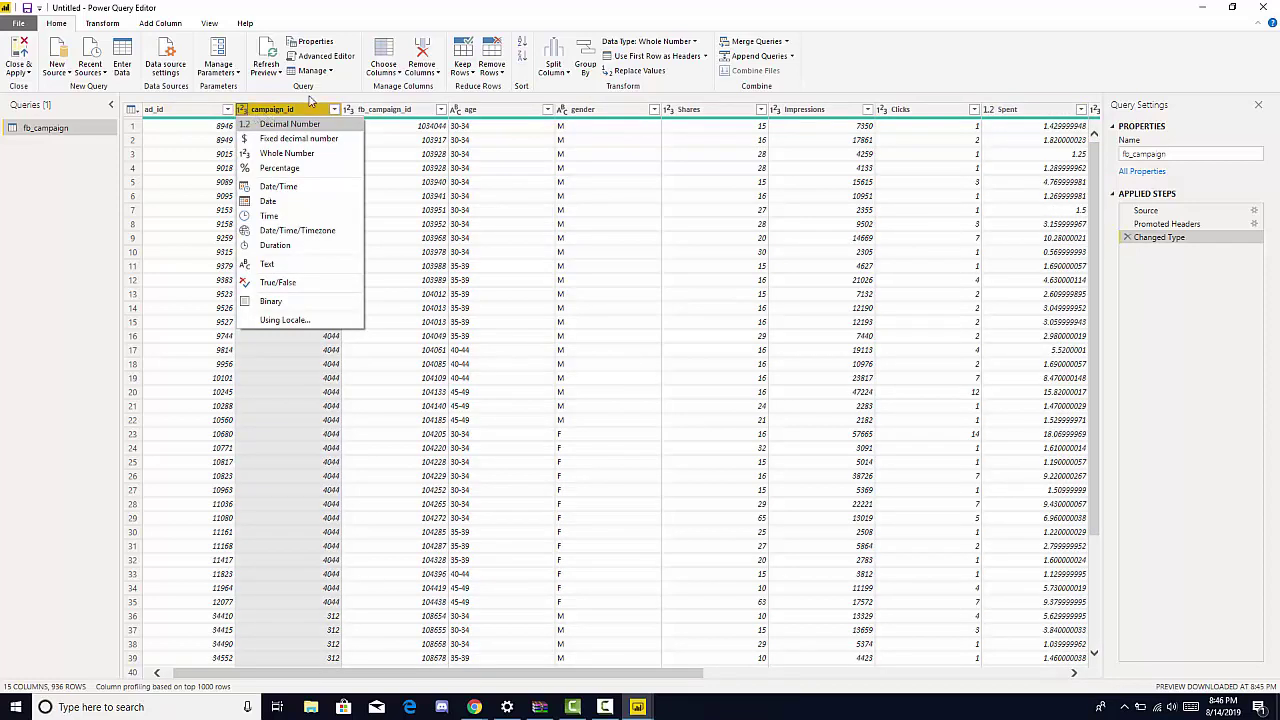
pyautogui.click(455, 128)
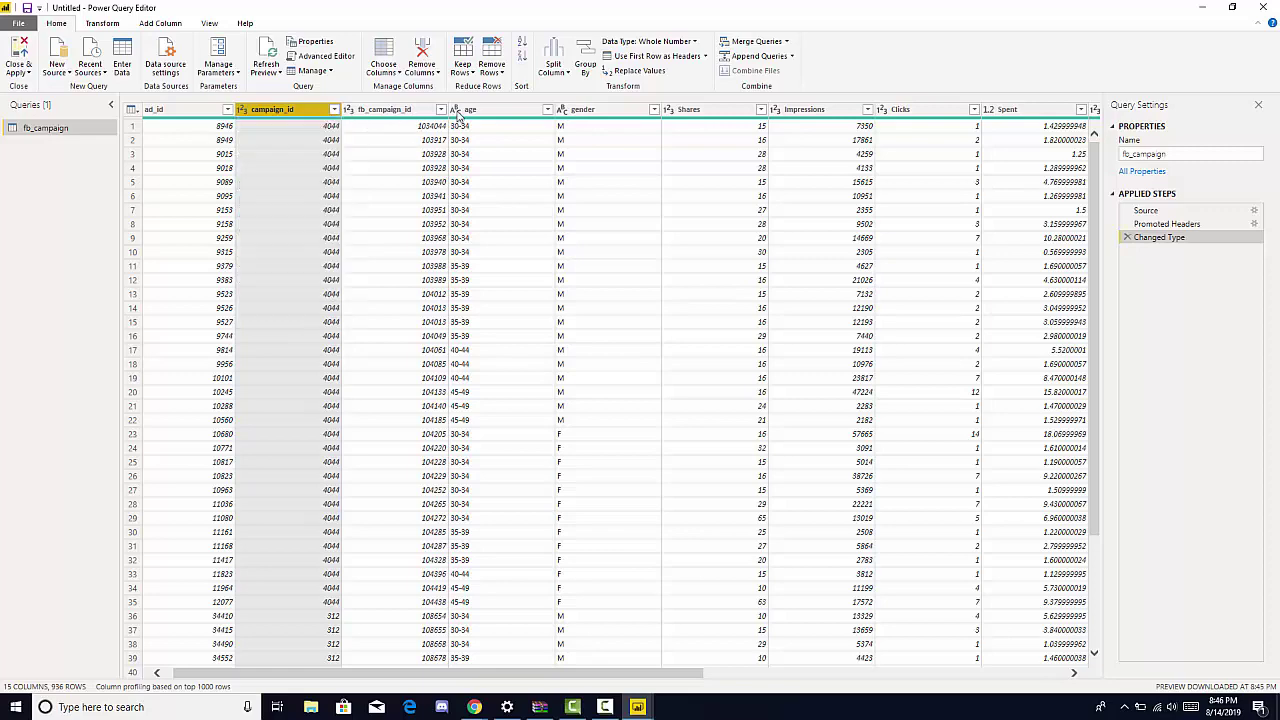
pyautogui.hscroll(10, 700, 390)
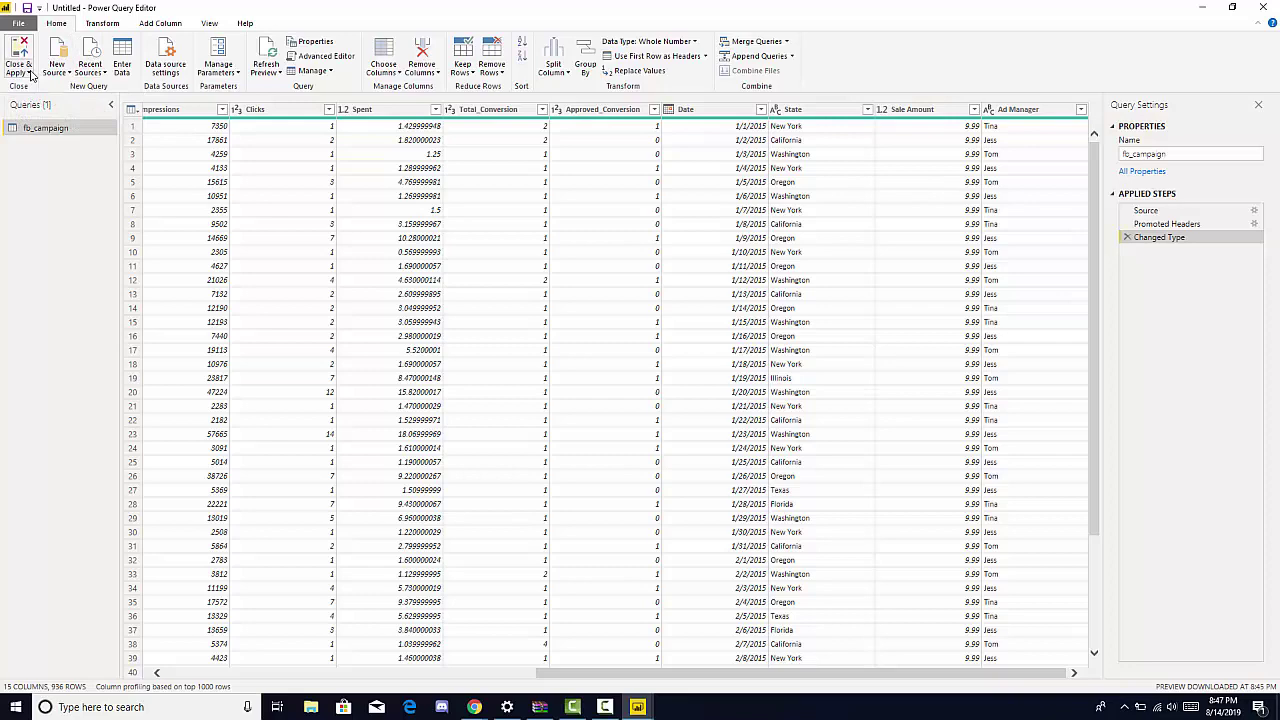
pyautogui.click(30, 76)
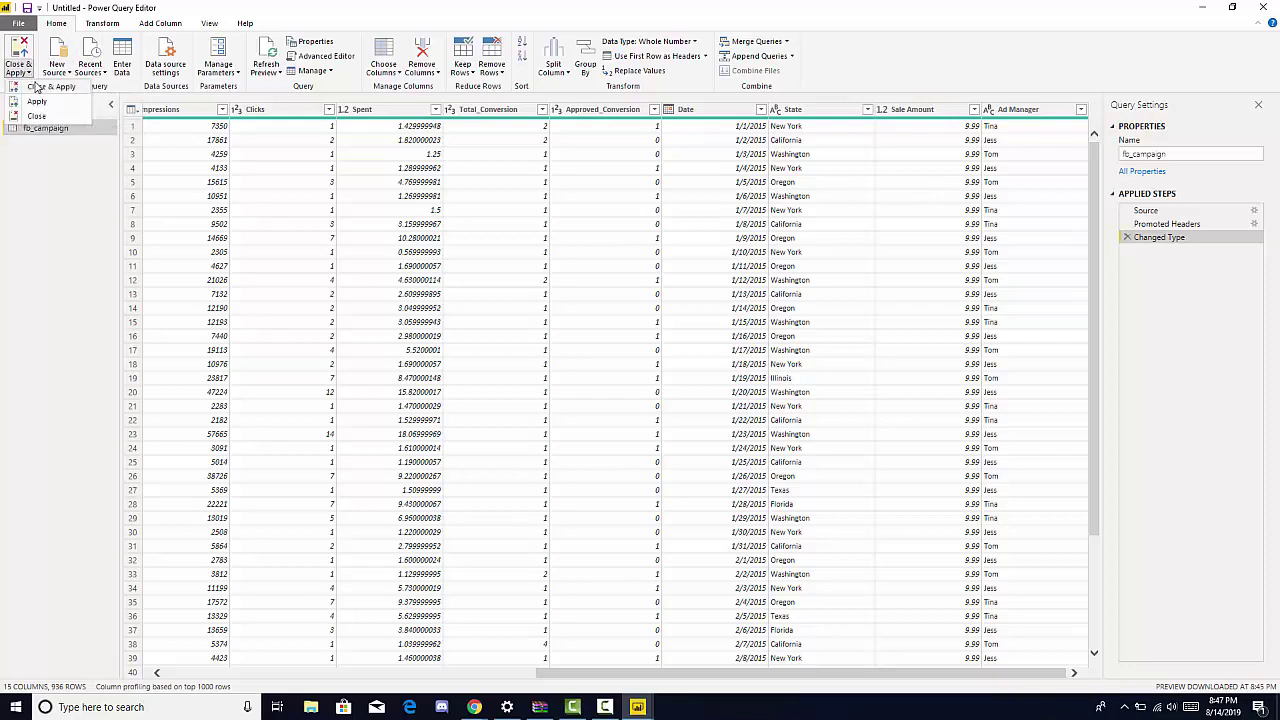
# - Close & Apply the fb_campaign query so its fields load into the report
pyautogui.click(30, 86)
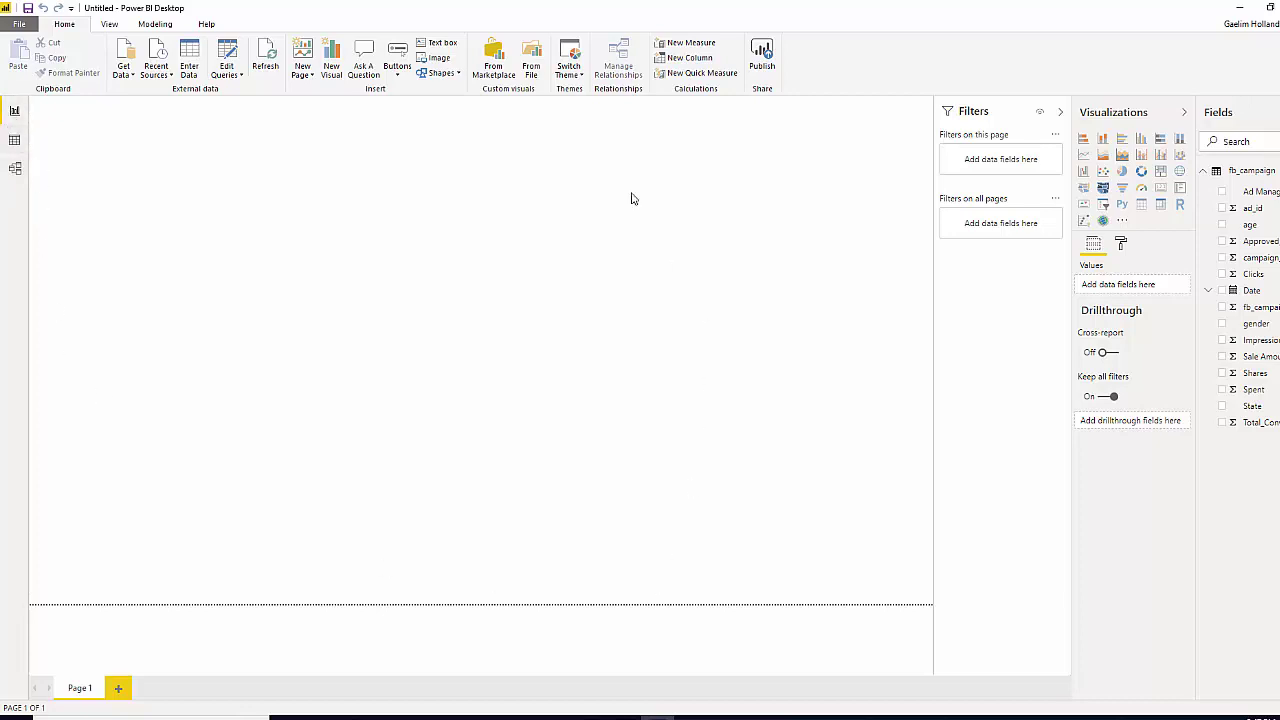
# - Browse the fb_campaign rows in Data view, then show the table in Model view
pyautogui.click(15, 141)
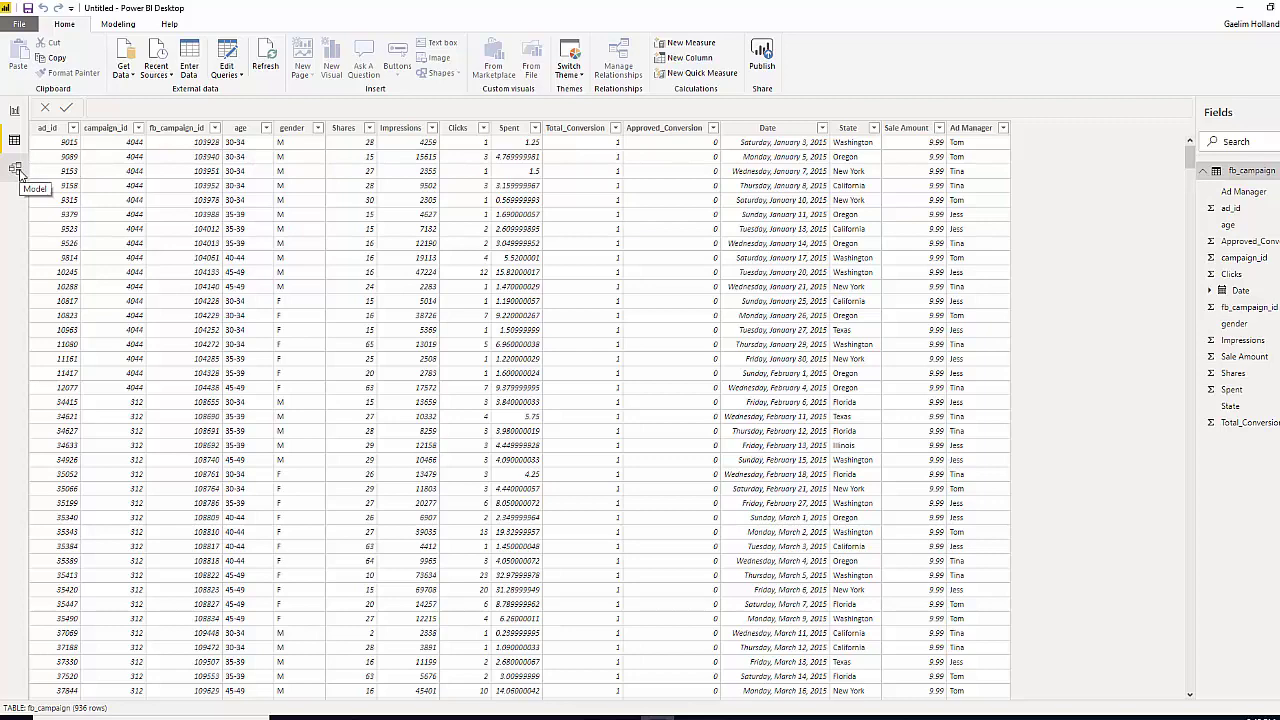
pyautogui.click(15, 169)
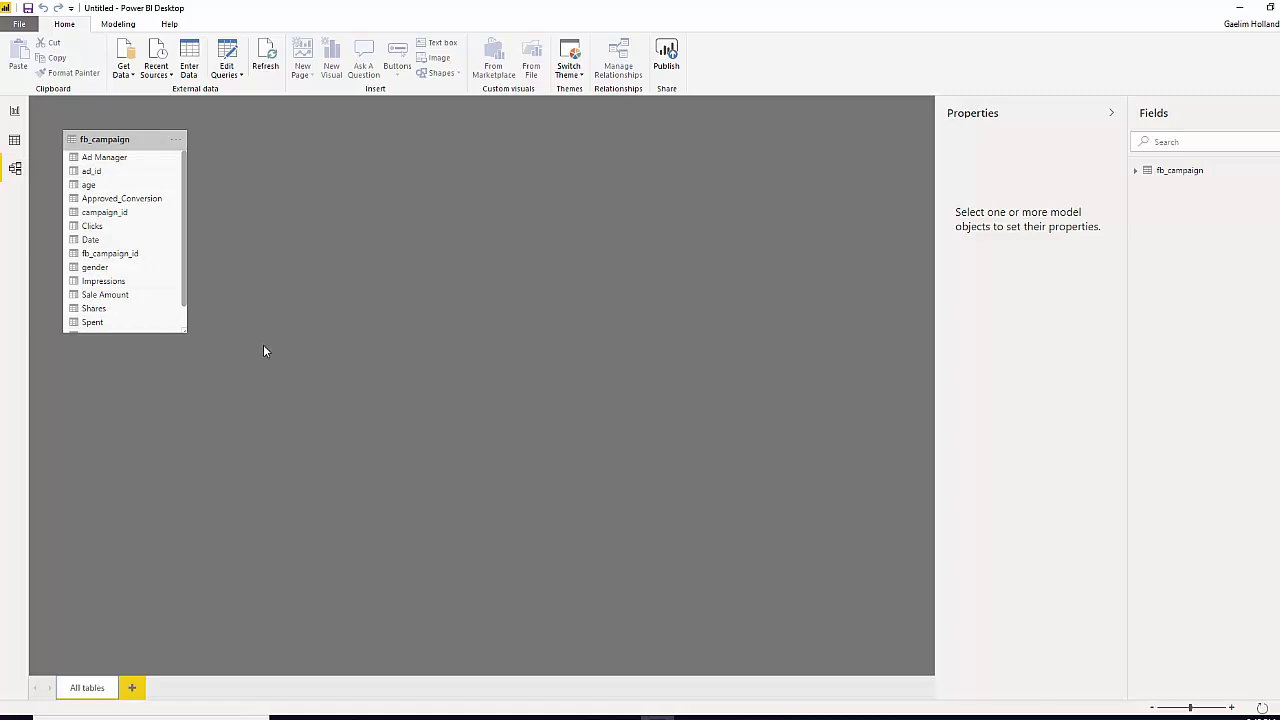
# - Return to Report view, open Get Data > More..., and scroll through the full connector list
pyautogui.click(15, 122)
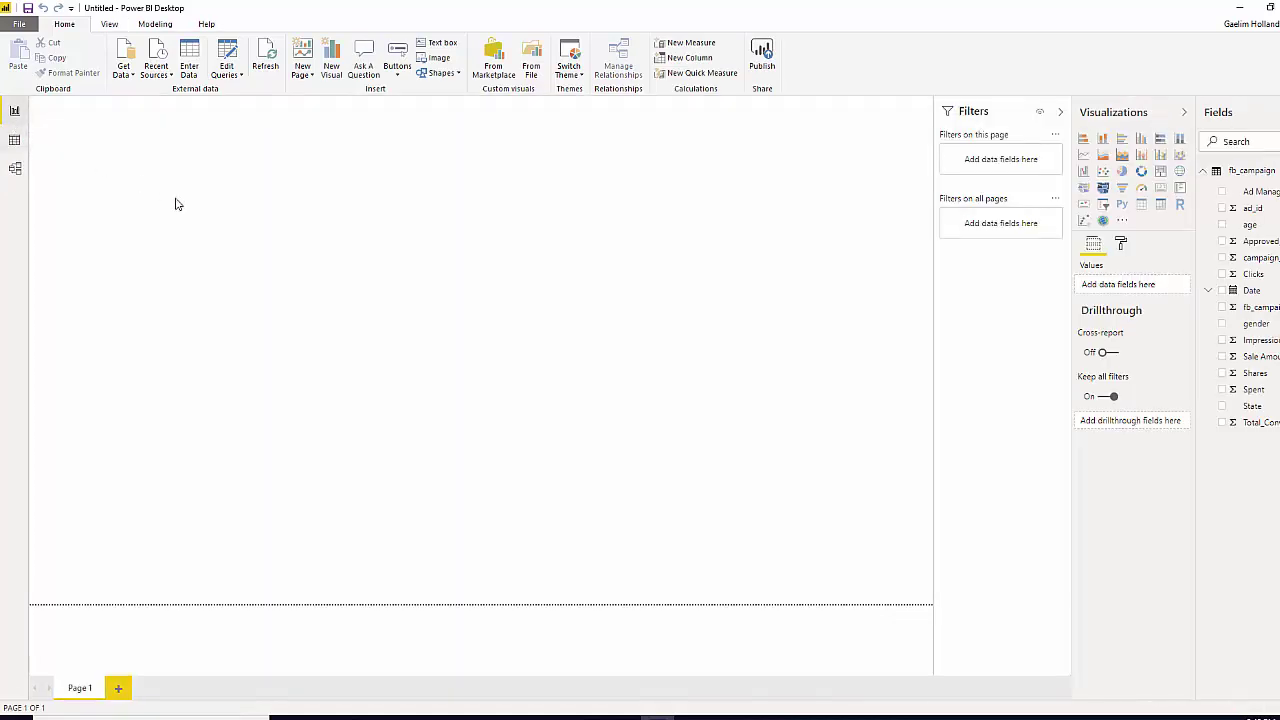
pyautogui.click(124, 70)
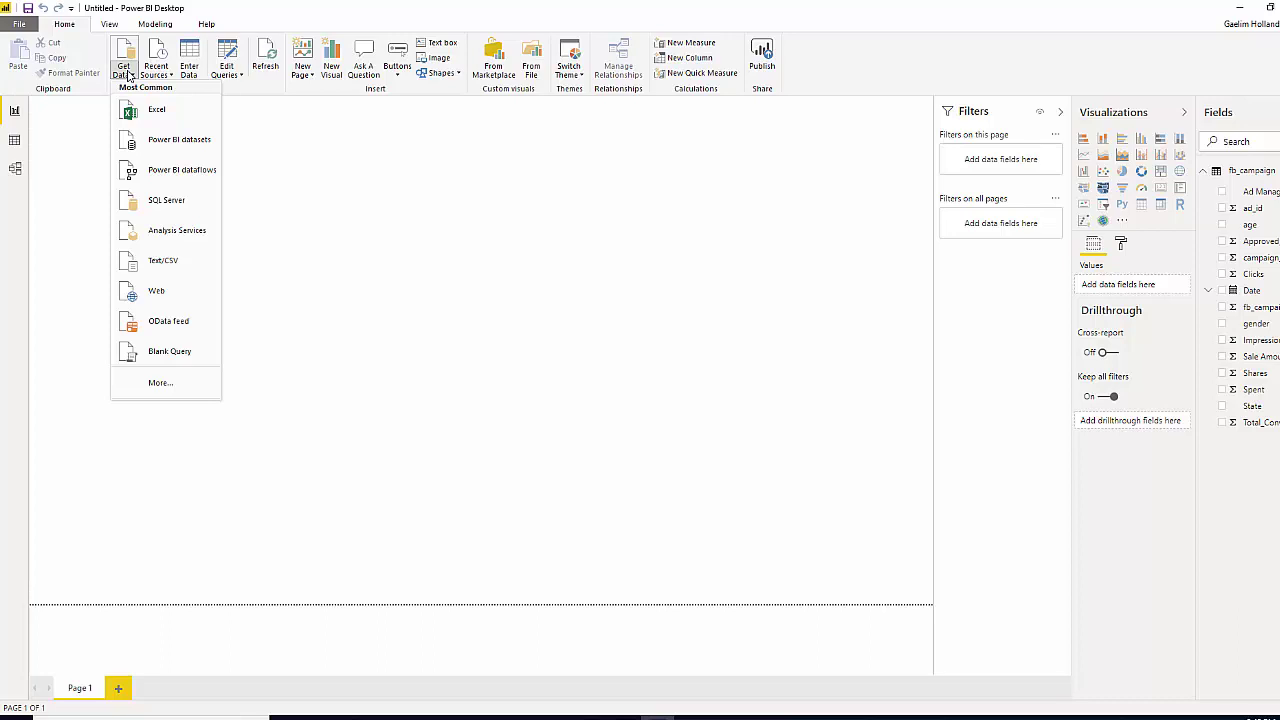
pyautogui.click(184, 397)
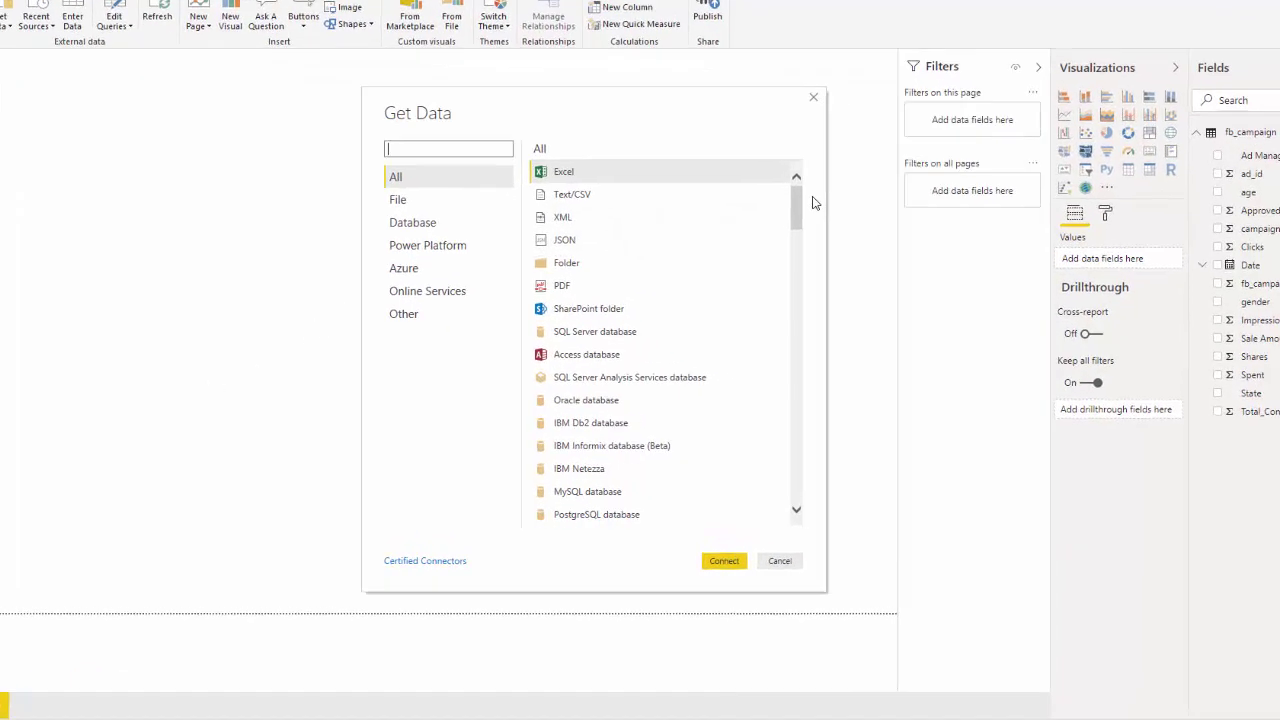
pyautogui.moveTo(797, 208); pyautogui.dragTo(789, 292)
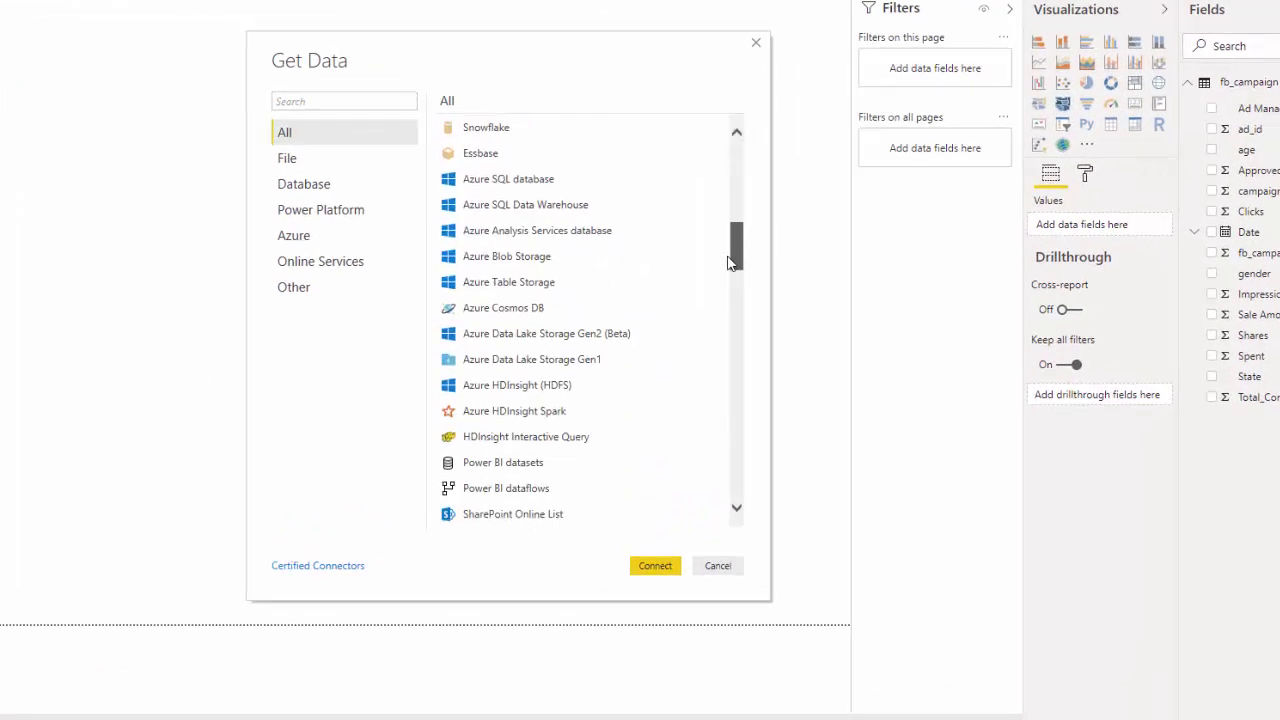
pyautogui.moveTo(729, 262); pyautogui.dragTo(715, 418)
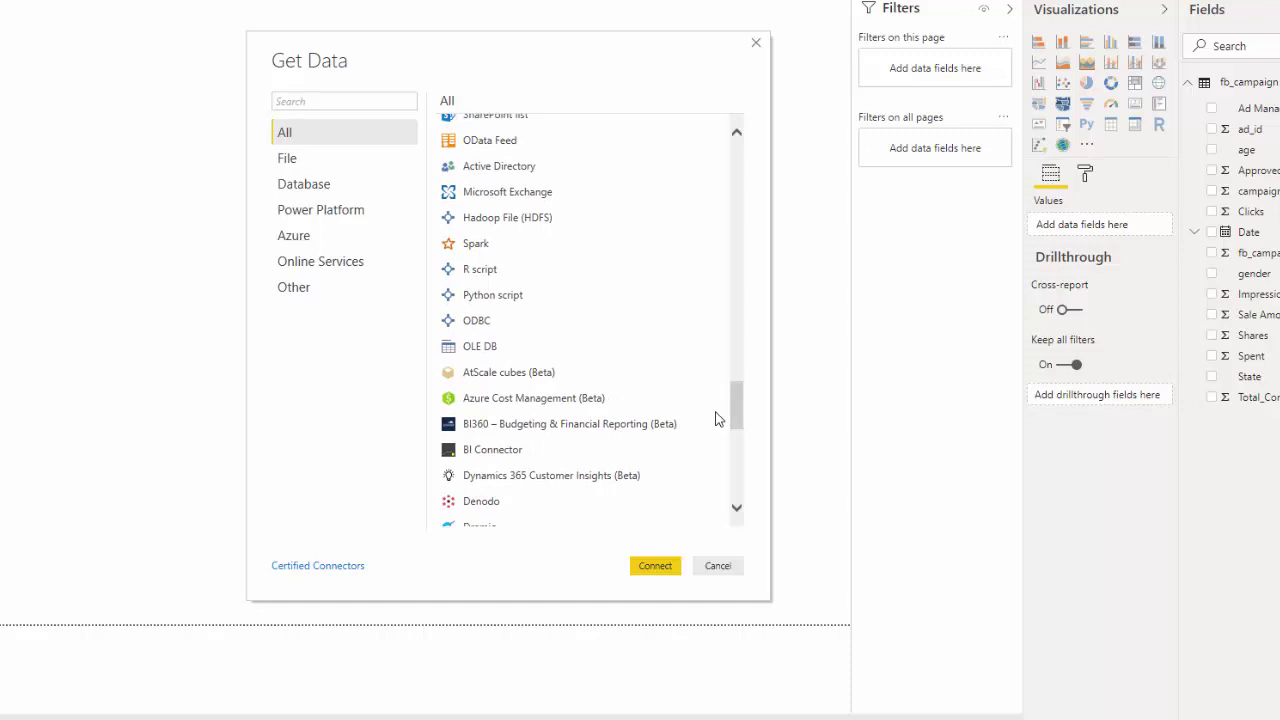